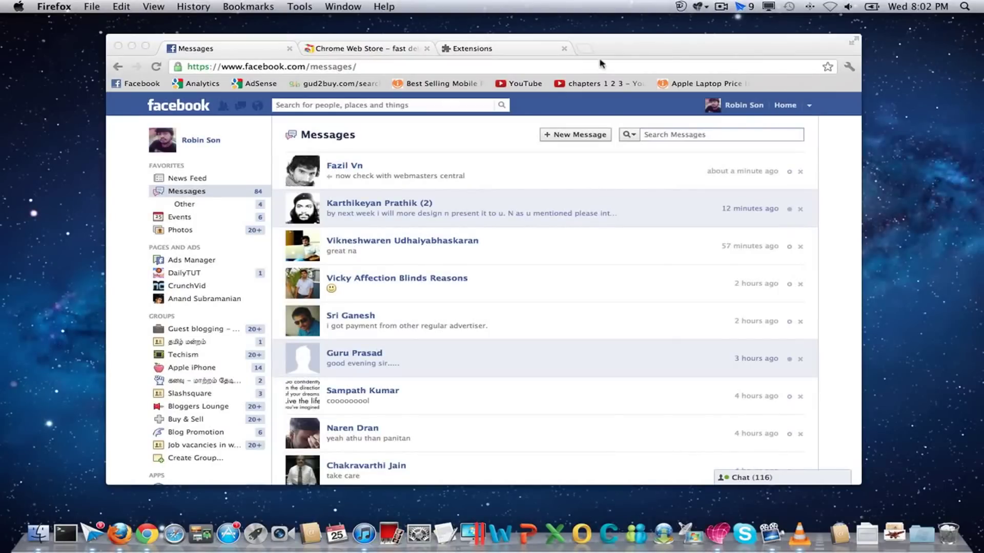
Step: Bring Chrome forward and view the 'fast delete' Web Store results showing Facebook Fast Delete Messages added
click(674, 52)
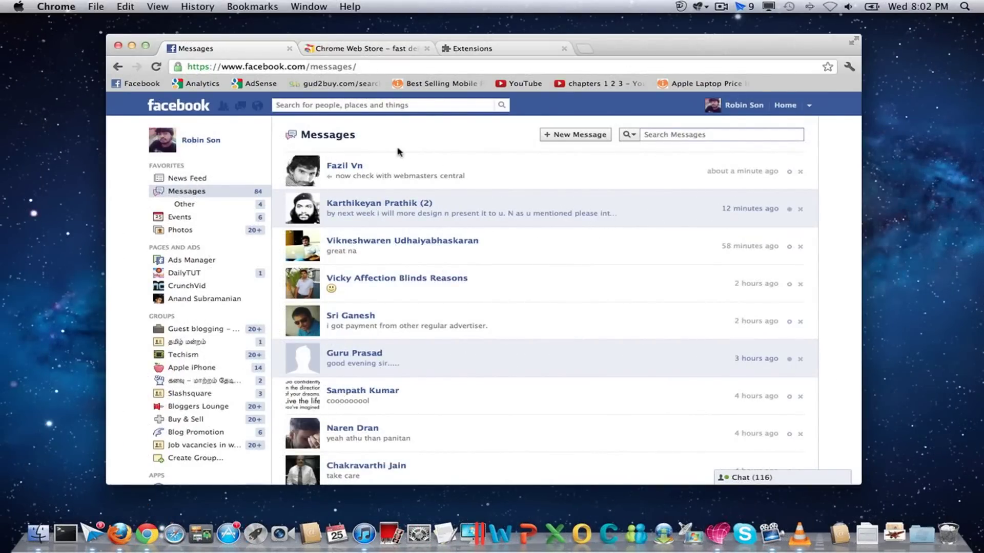
click(354, 49)
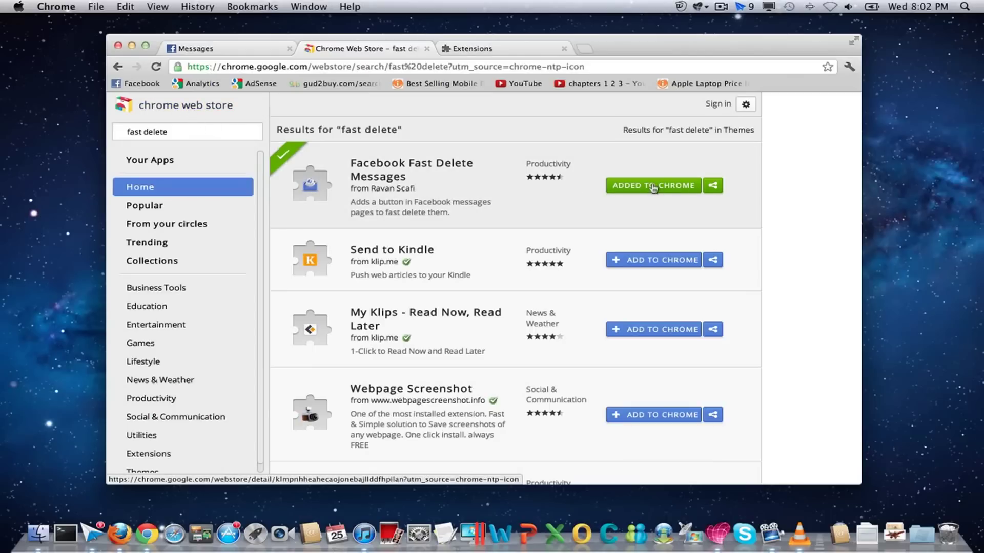
Step: Enable Facebook Fast Delete Messages on Chrome's extensions page and go back to the Messages tab
click(253, 49)
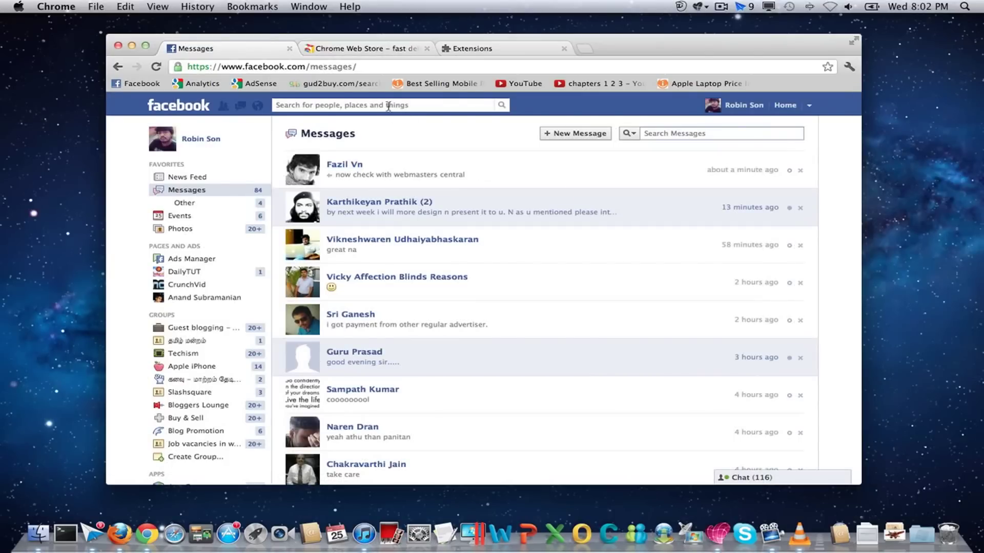
click(489, 51)
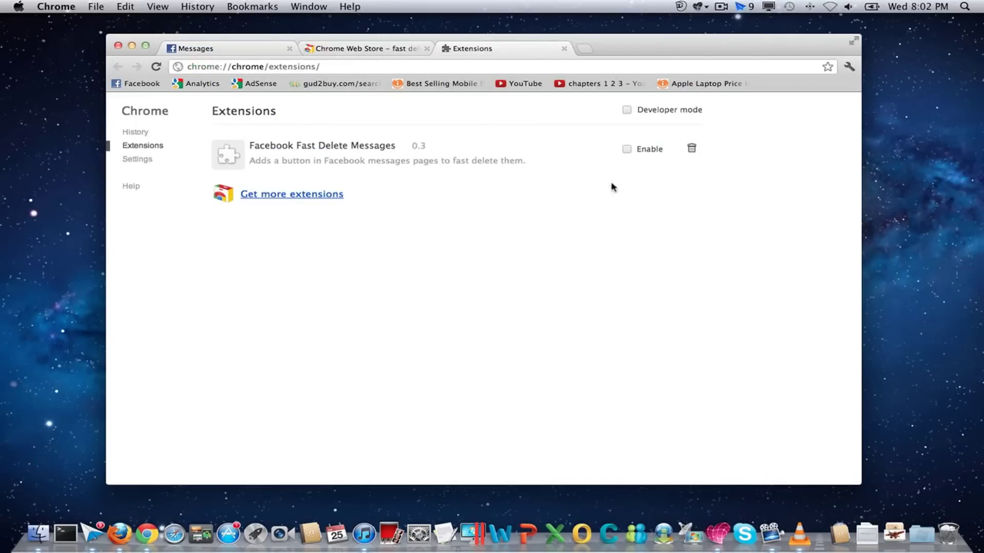
click(627, 150)
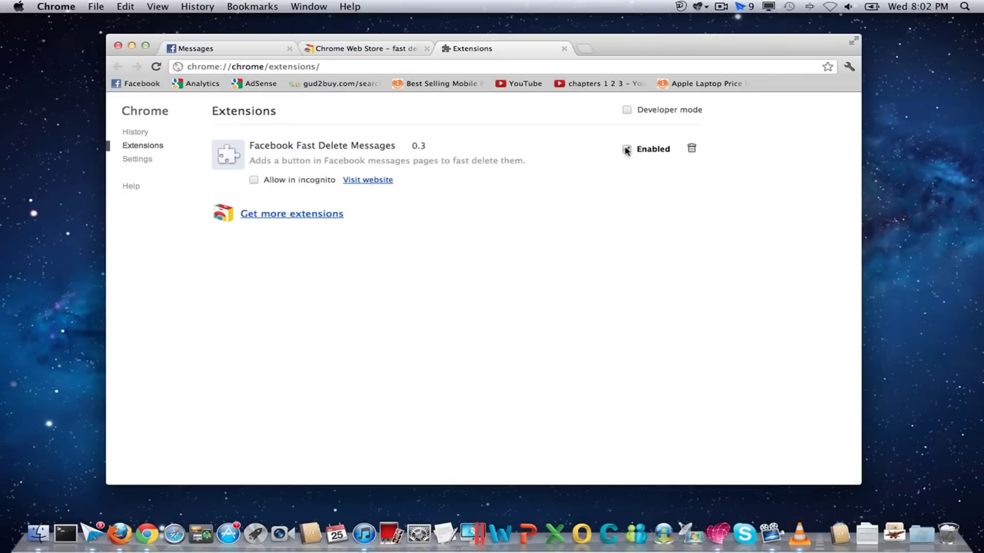
click(228, 49)
Step: Reload the Facebook Messages page so the extension's Delete All option appears
click(240, 66)
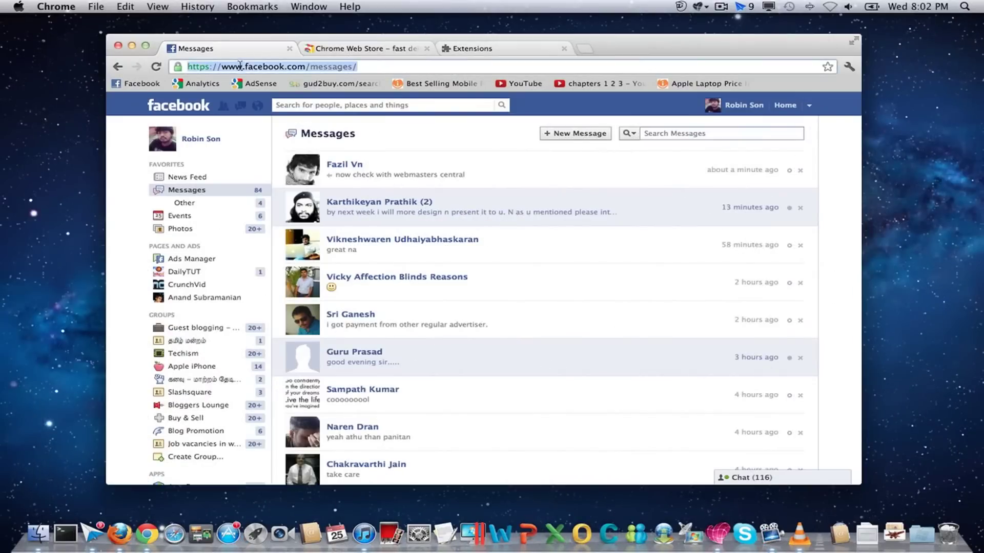
click(155, 66)
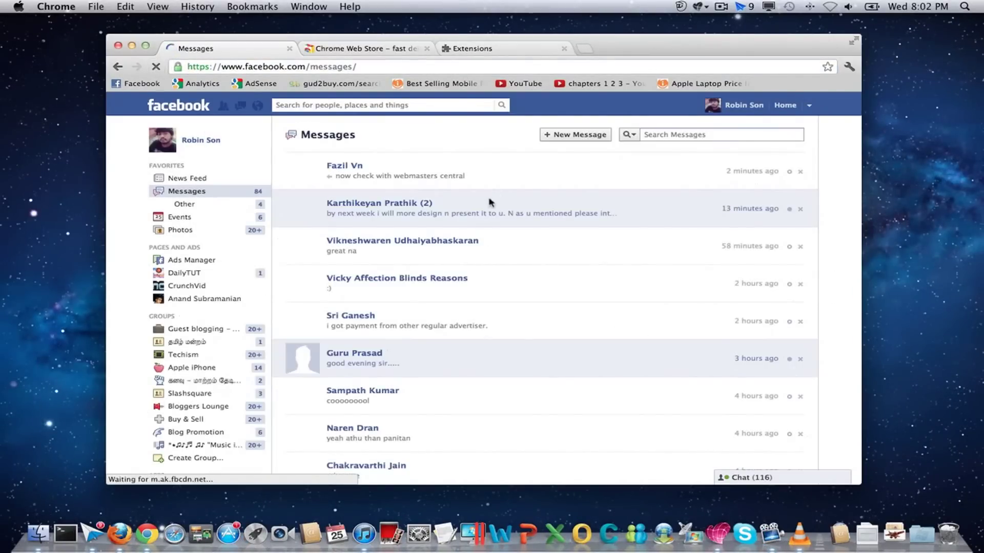